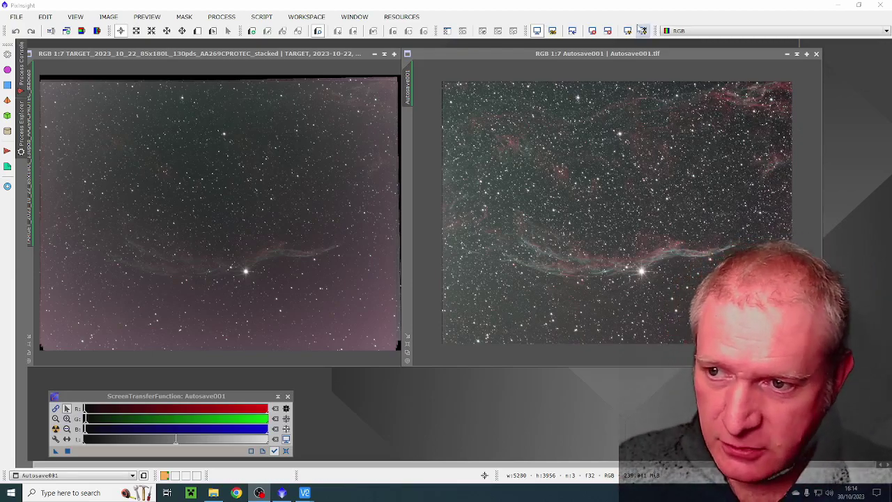
Arrange the TARGET stack and Autosave001 windows side by side, with Autosave001 in front
left_click(632, 60)
left_click_drag(632, 60, 395, 72)
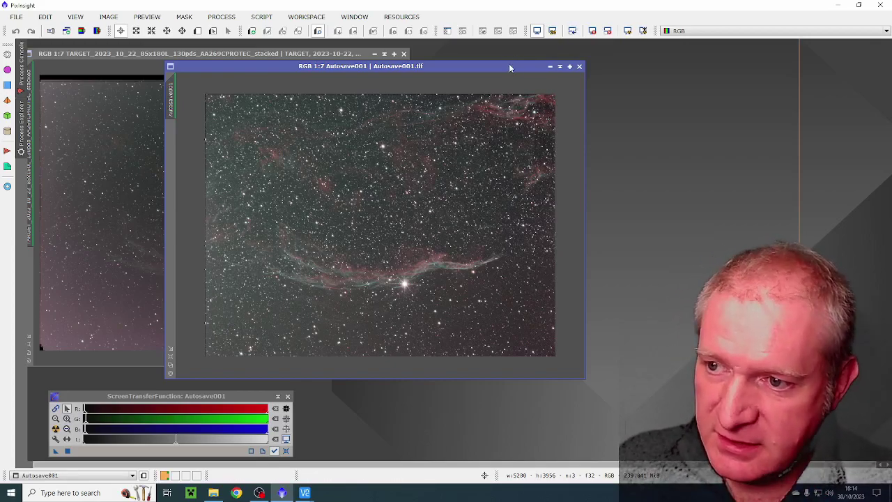
left_click_drag(511, 66, 751, 60)
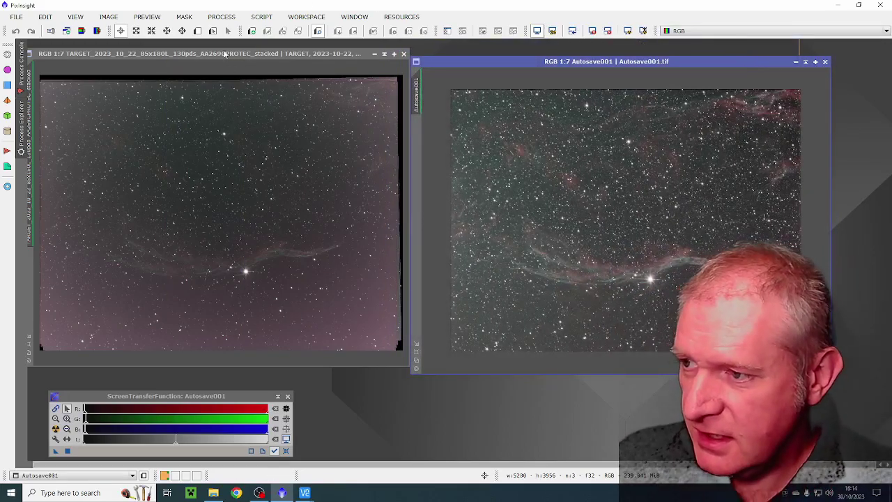
left_click_drag(227, 51, 295, 58)
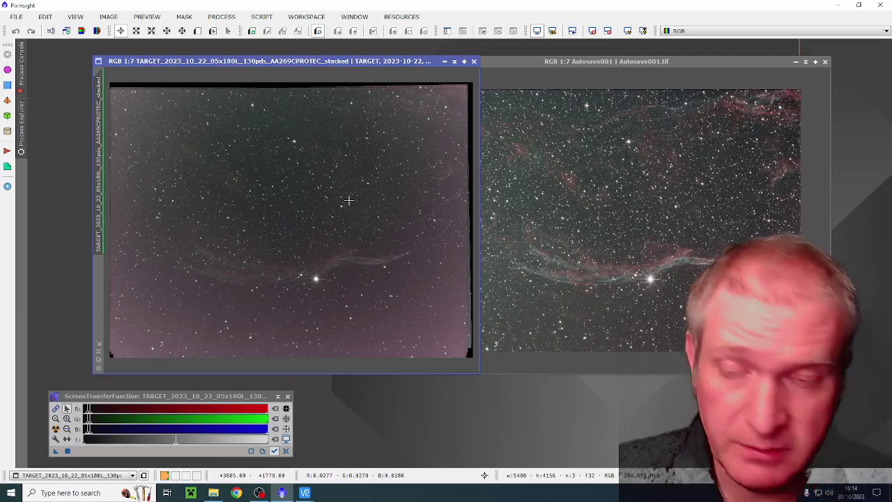
left_click_drag(266, 64, 230, 57)
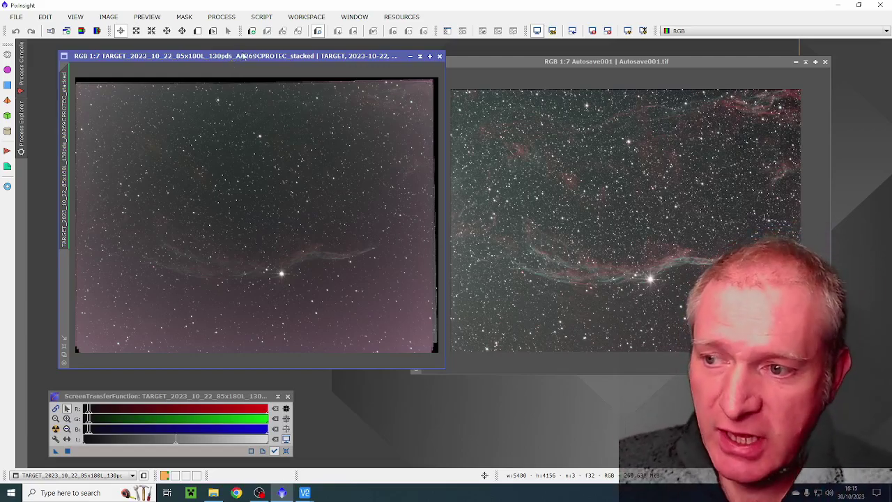
left_click(615, 64)
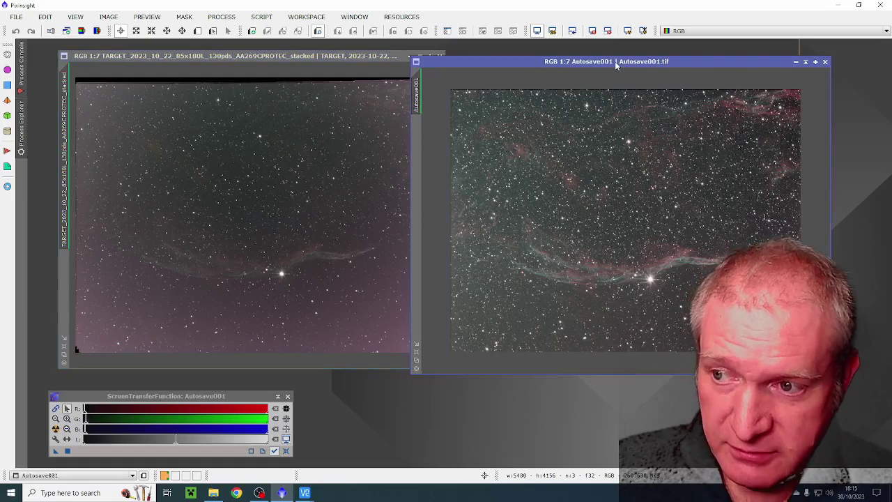
Move the Autosave001 window left over the TARGET stack
left_click_drag(616, 64, 419, 54)
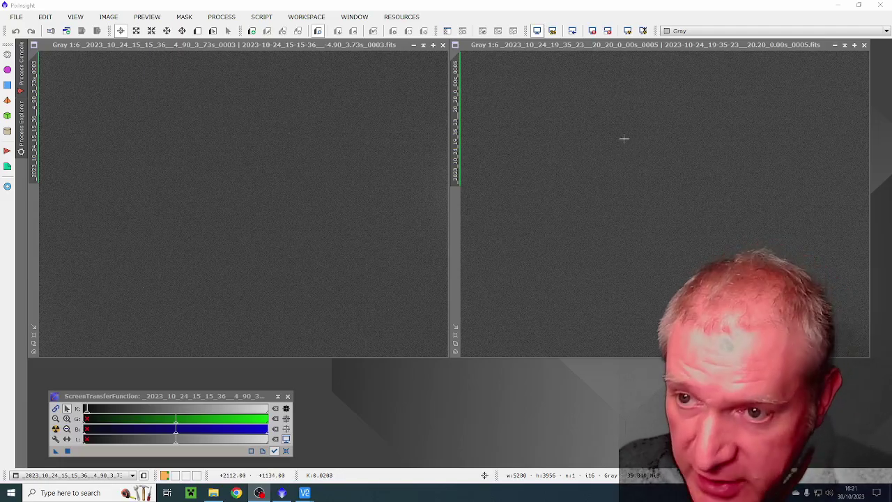
left_click(211, 184)
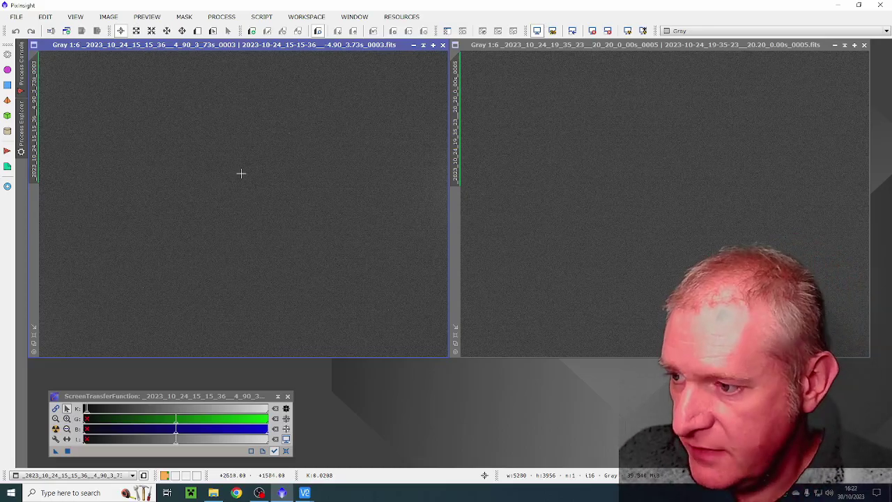
left_click(244, 174)
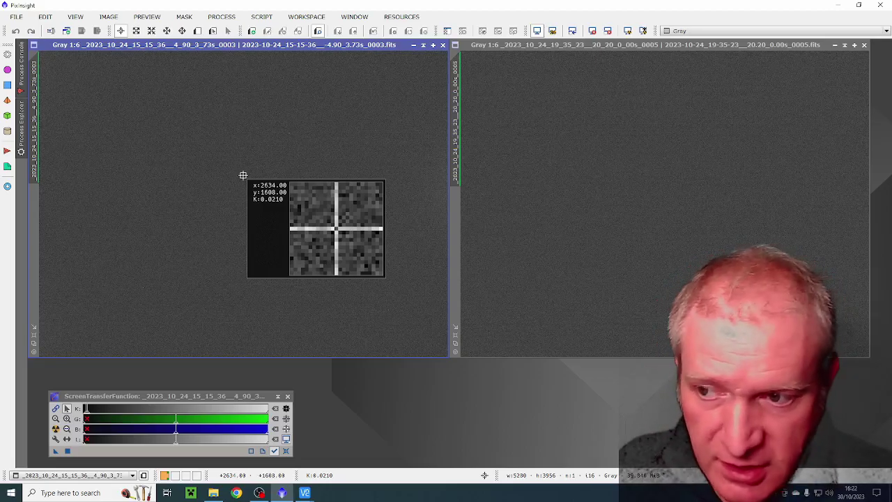
left_click(613, 171)
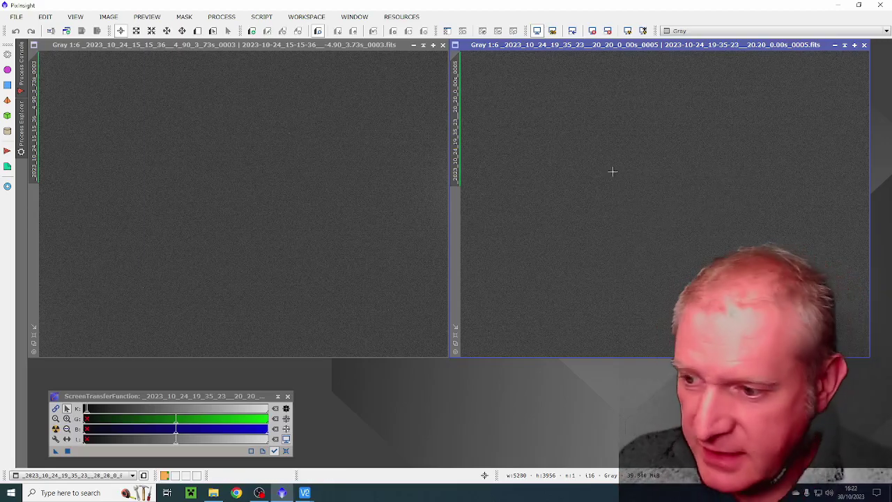
scroll(242, 186, "down", 5)
scroll(241, 187, "up", 13)
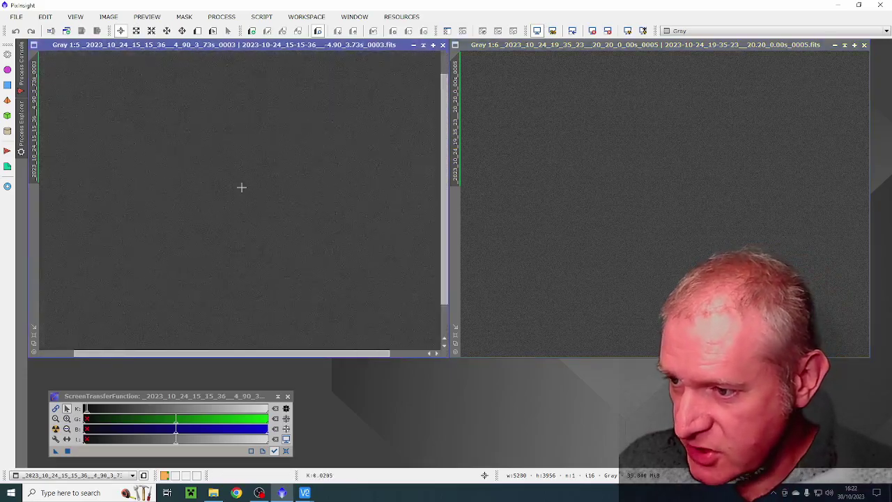
scroll(241, 187, "down", 10)
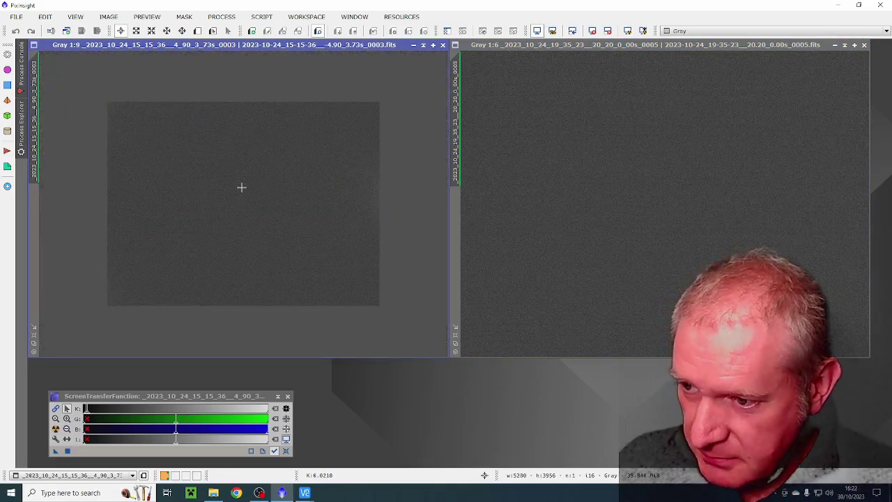
scroll(241, 187, "up", 2)
scroll(578, 200, "down", 3)
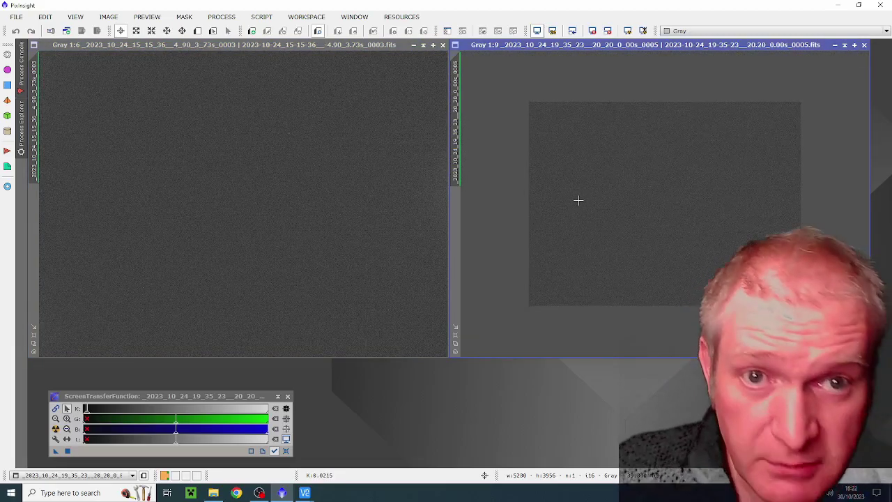
scroll(578, 201, "up", 12)
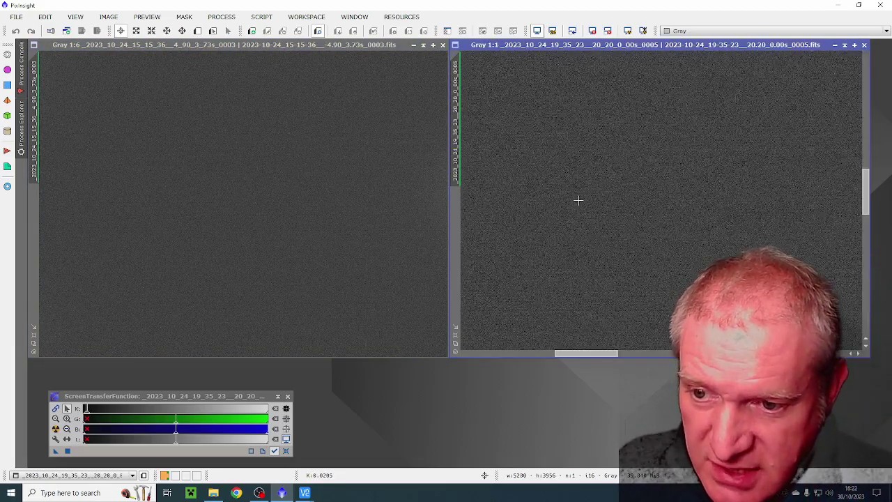
scroll(578, 201, "down", 10)
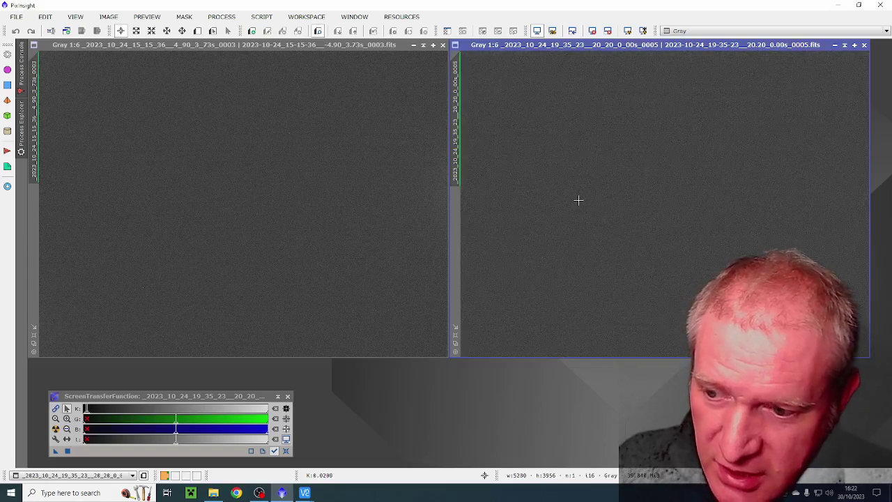
left_click(234, 192)
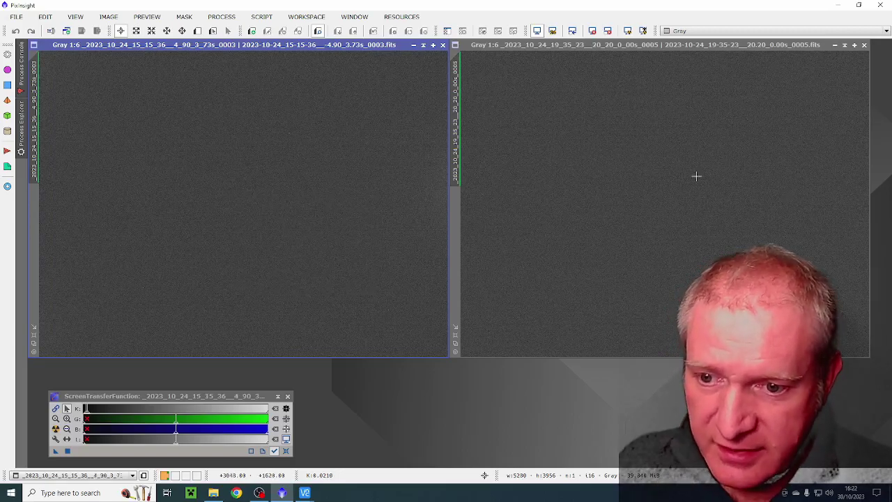
left_click(648, 177)
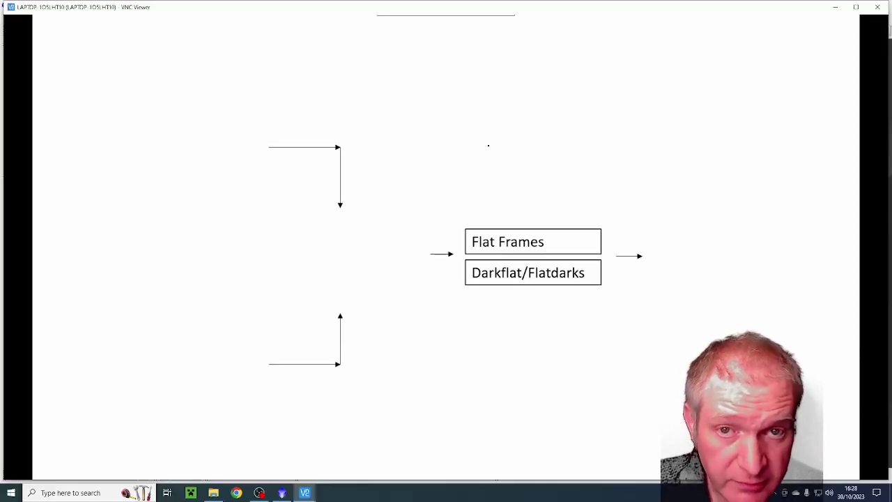
Reveal the Light Frames box, the Dark Frames label and the next workflow box on the slide
left_click(488, 146)
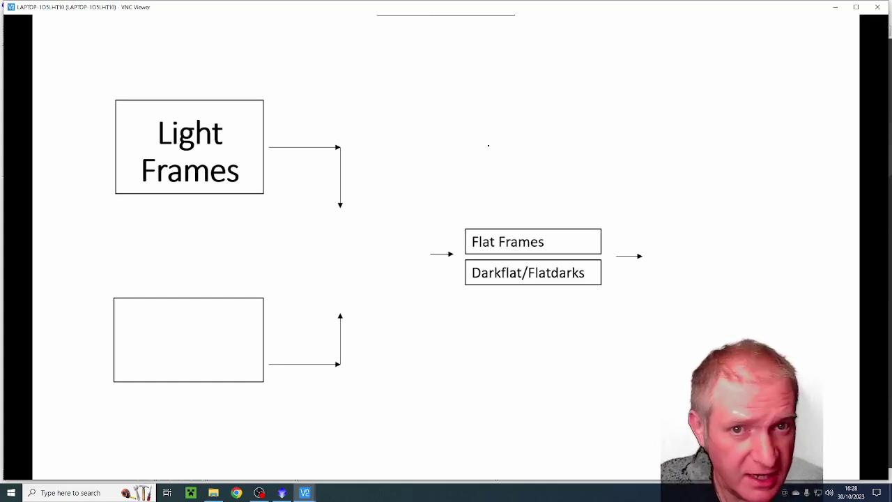
left_click(489, 146)
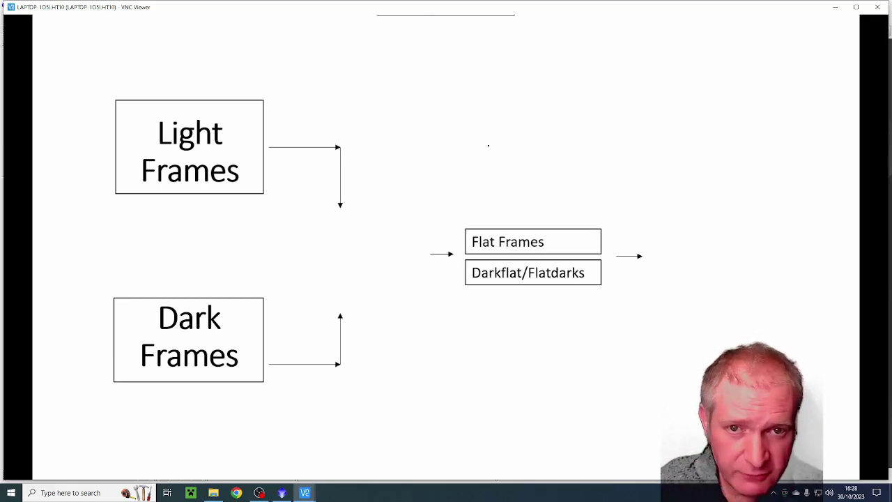
key("Right")
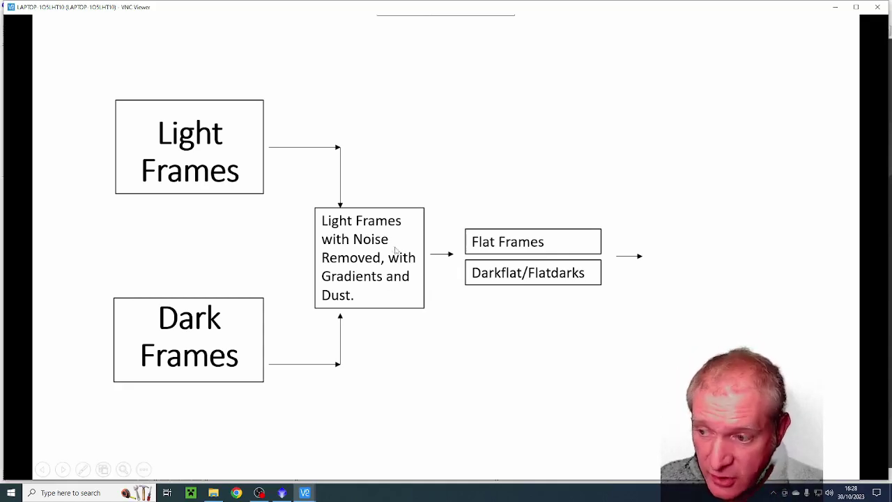
Reveal the flat-frame outline, the Uncalibrated Master Light Frame box and the noise note
left_click(508, 237)
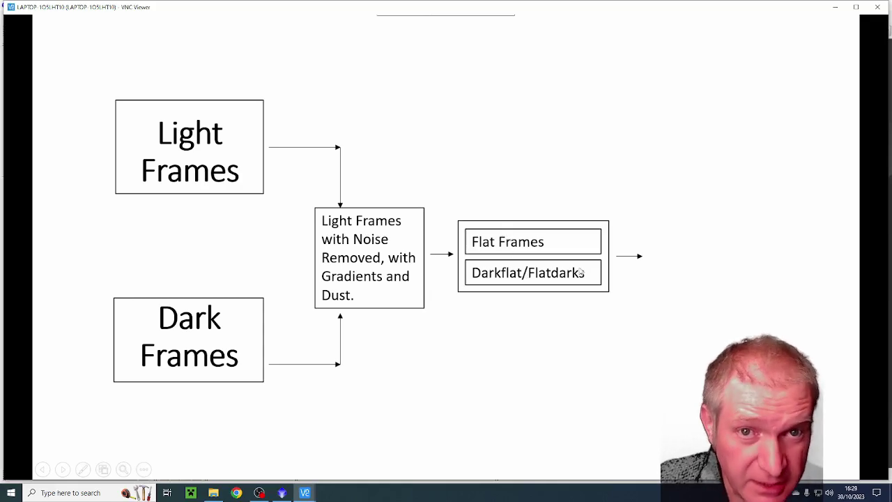
left_click(580, 270)
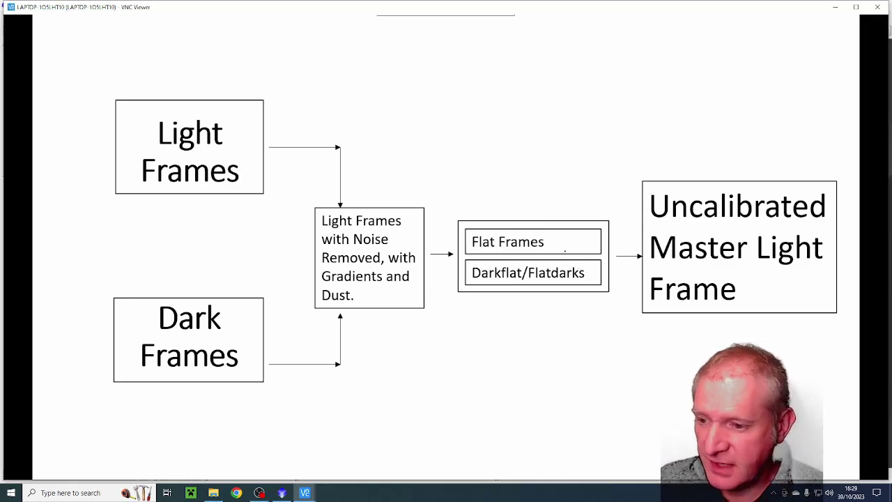
left_click(565, 248)
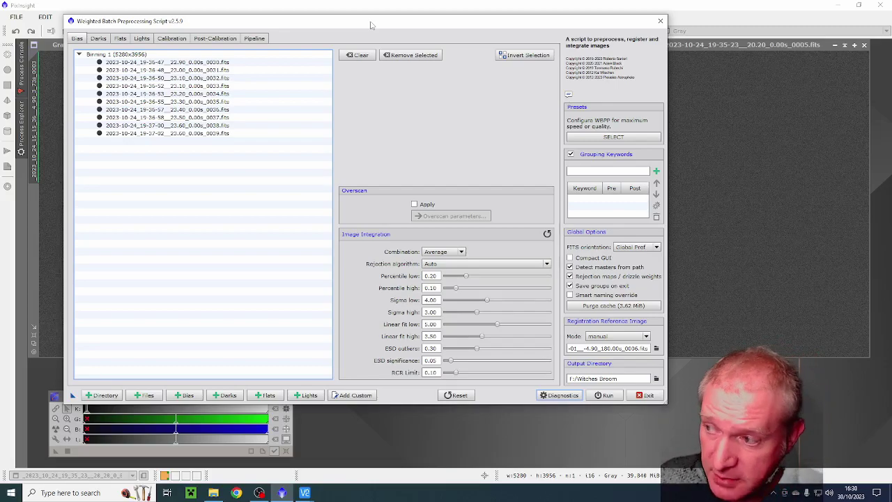
Review the WBPP Lights, Flats, Darks and Bias frame lists, then move the dialog down
left_click(142, 39)
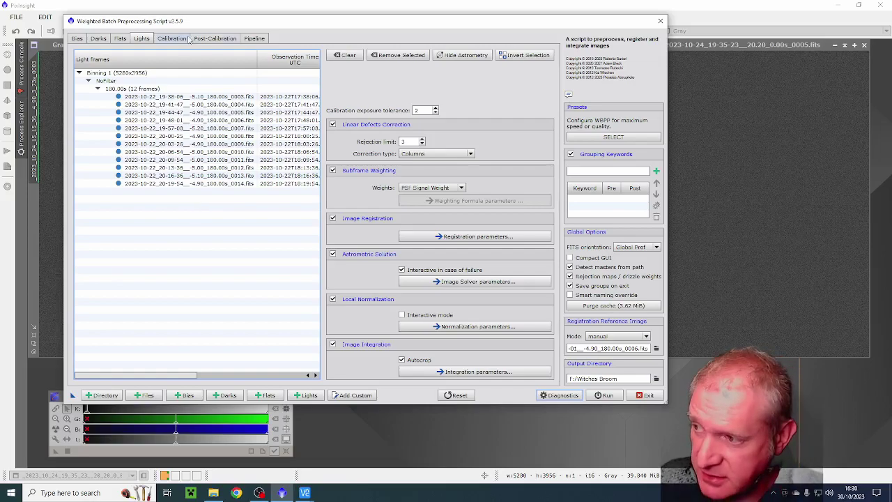
left_click(121, 39)
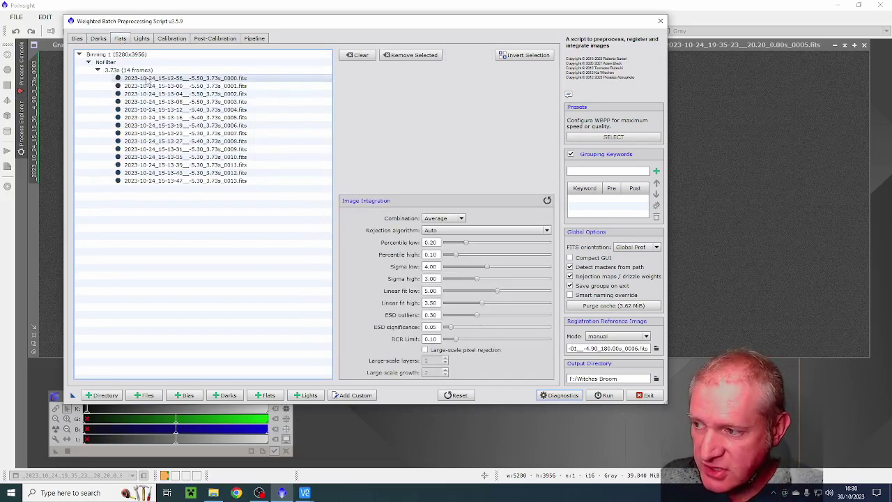
left_click(97, 39)
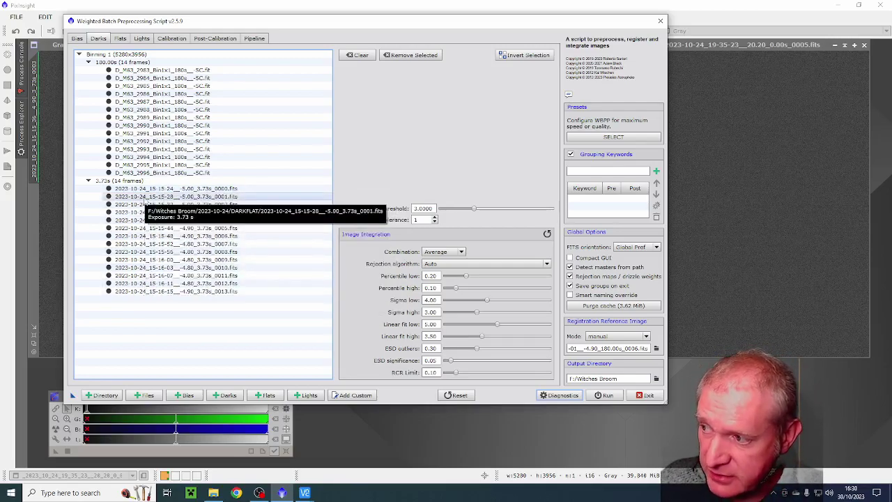
left_click(121, 39)
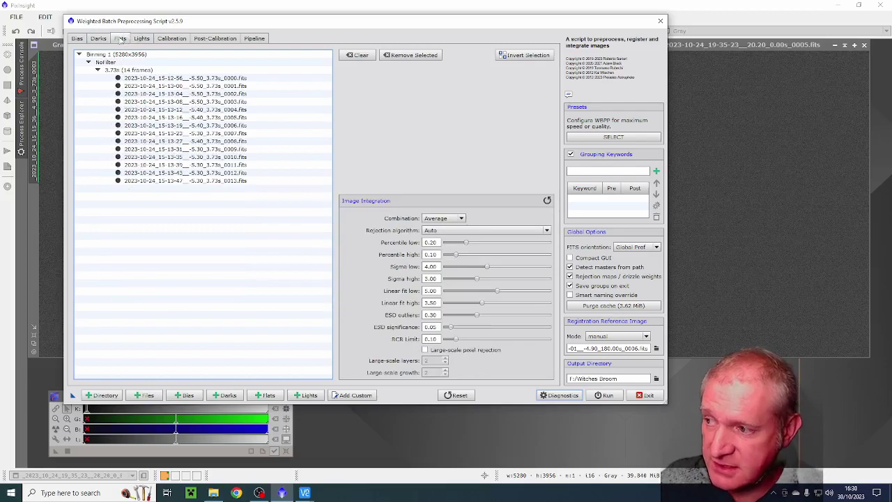
left_click(78, 39)
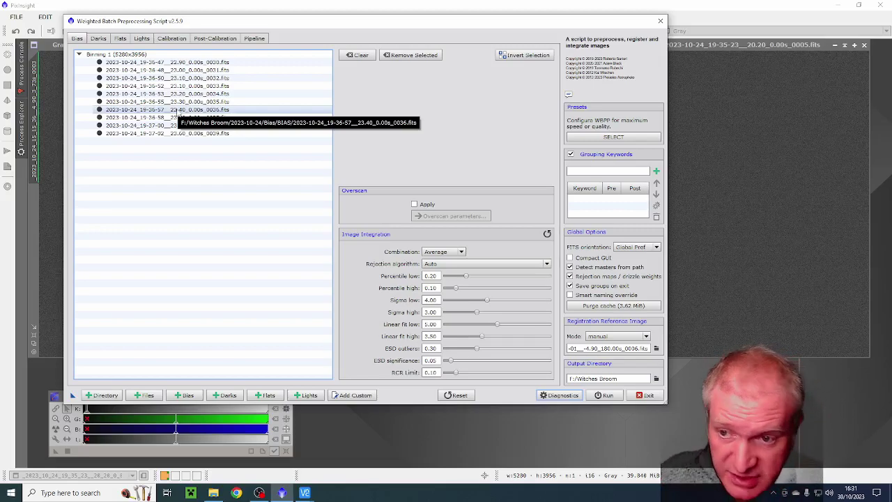
left_click_drag(299, 24, 333, 32)
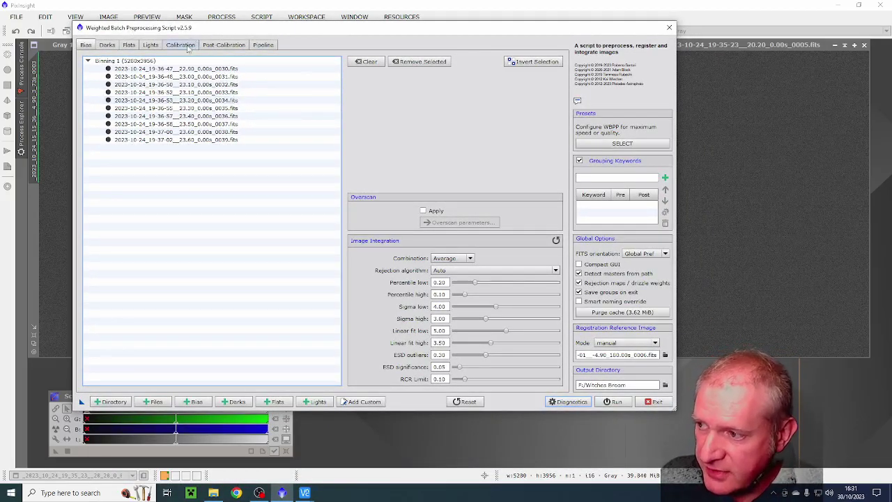
Check Flat and Light calibration settings, keep Optimize Master Dark enabled, and show the calibration diagram
left_click(182, 45)
left_click(133, 175)
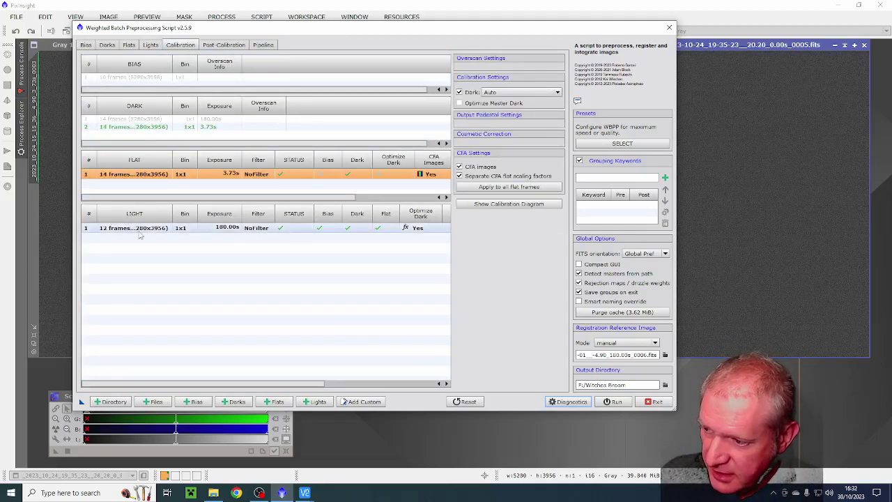
left_click(141, 233)
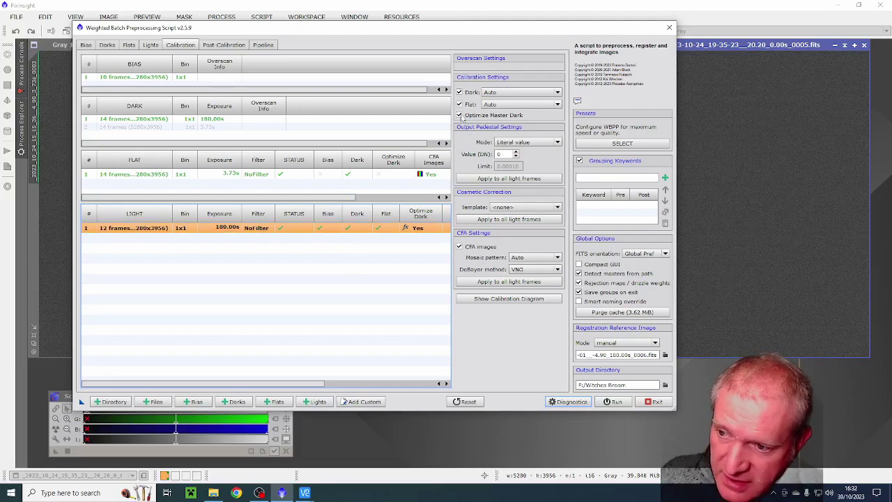
left_click(460, 115)
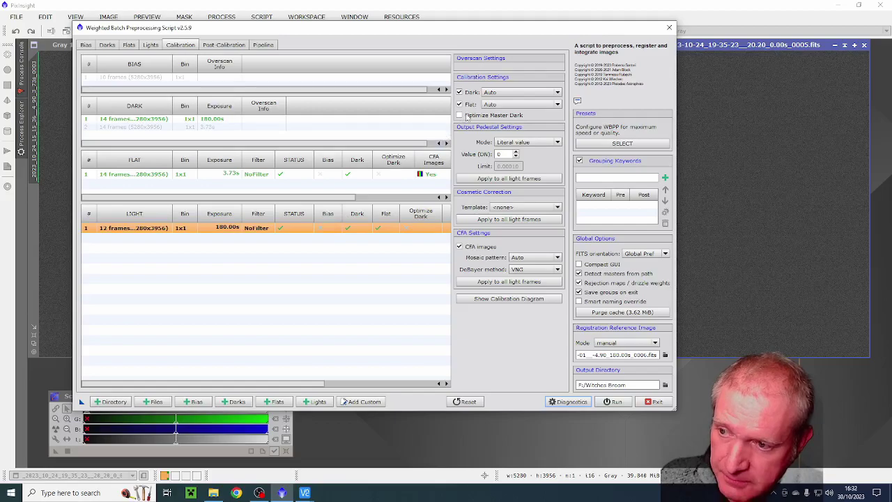
left_click(460, 115)
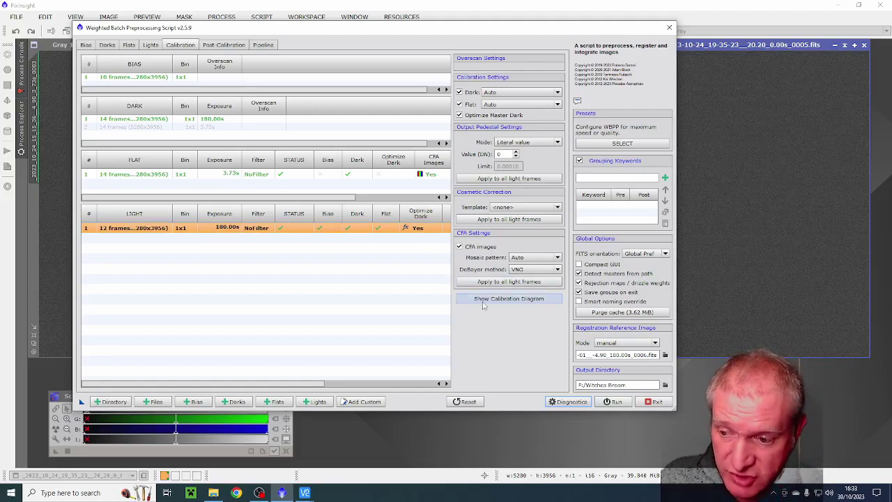
left_click(488, 301)
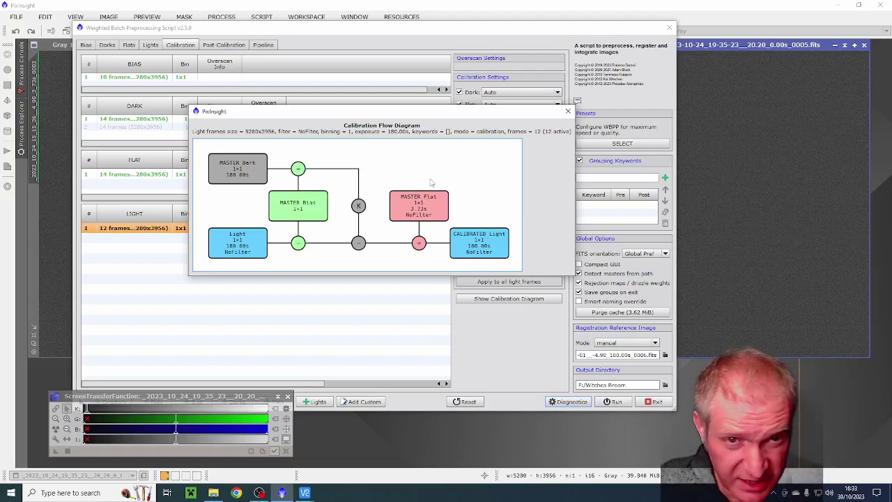
left_click(305, 493)
Switch to the slideshow and reveal the Light Frames without Bias box with Noise A, gradients and dust
left_click(331, 464)
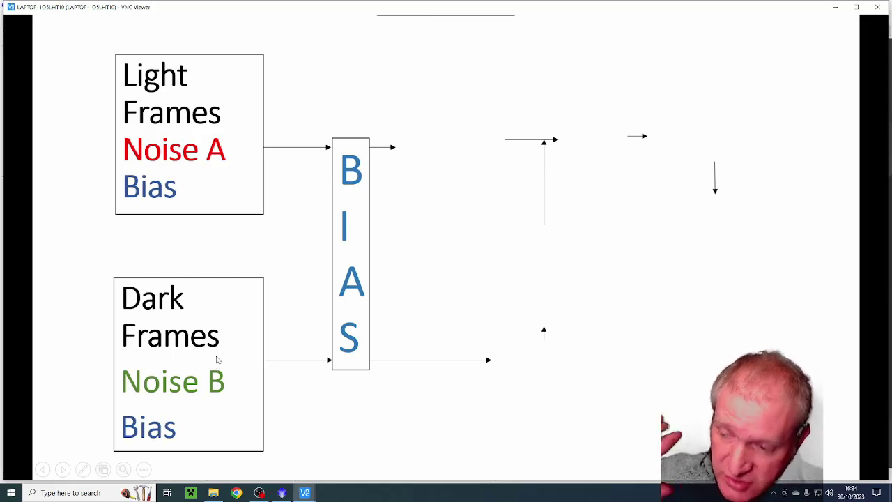
key("Right")
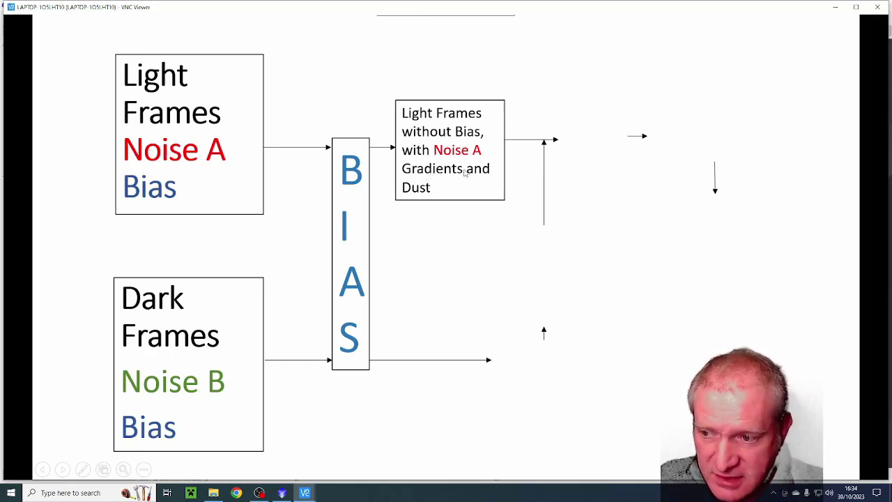
Reveal the Noise B and noise-removal boxes, then return to PixInsight's calibration diagram
left_click(425, 196)
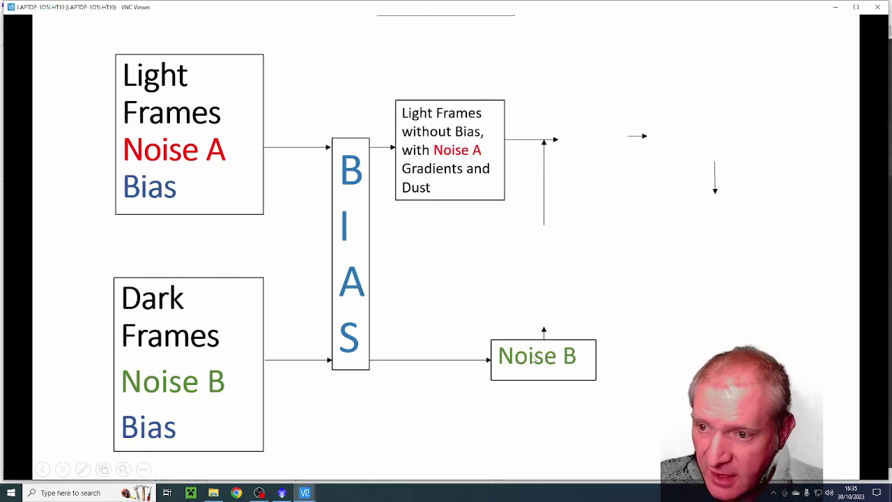
left_click(533, 359)
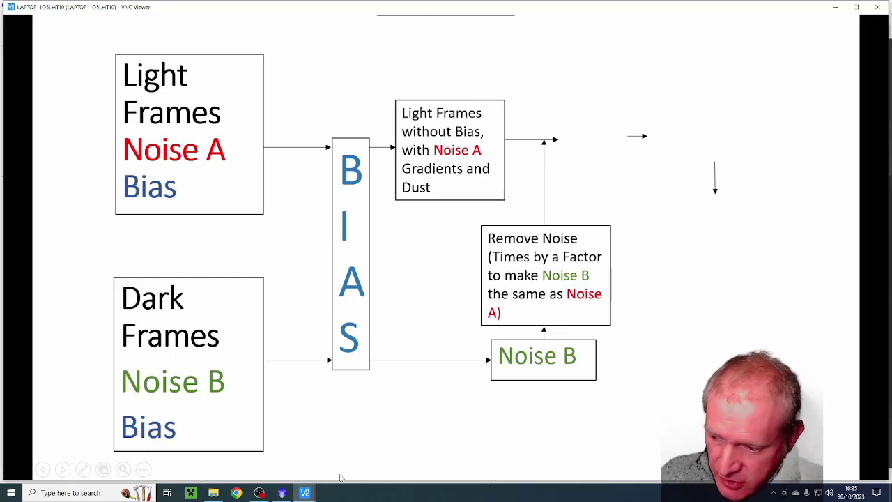
left_click(282, 493)
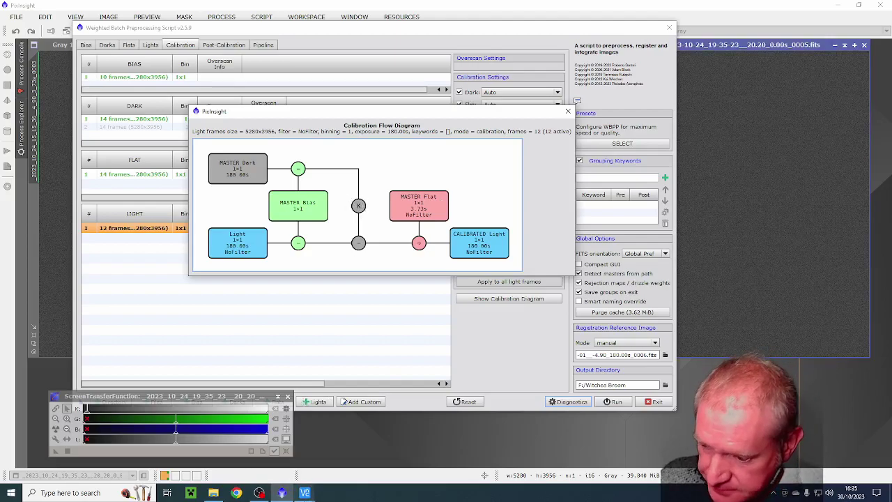
Bring the VNC Viewer slideshow with the light and dark frames noise diagram to the front
mouse_move(259, 493)
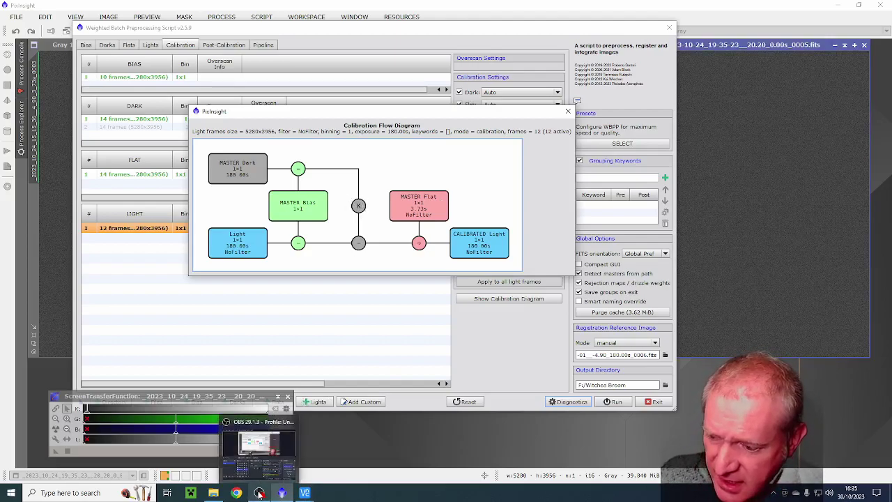
mouse_move(305, 492)
left_click(329, 464)
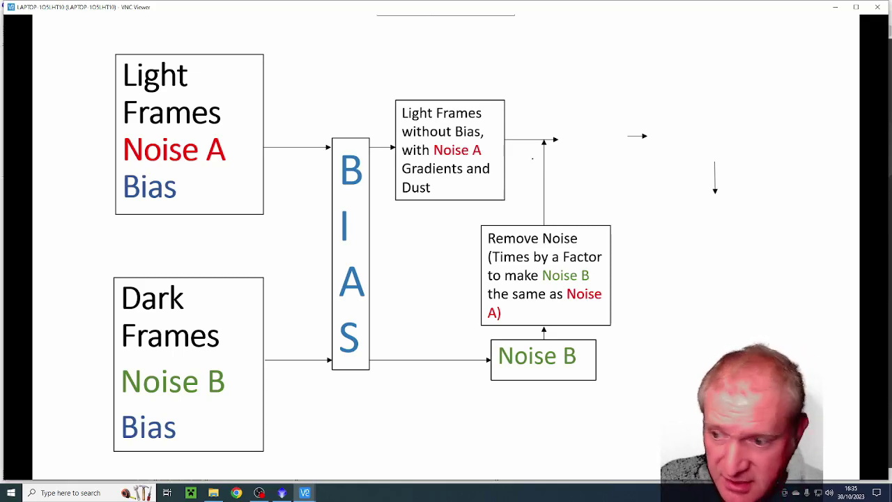
Reveal the final Light Frames box on the slide, then return to PixInsight's Calibration Flow Diagram
key("Right")
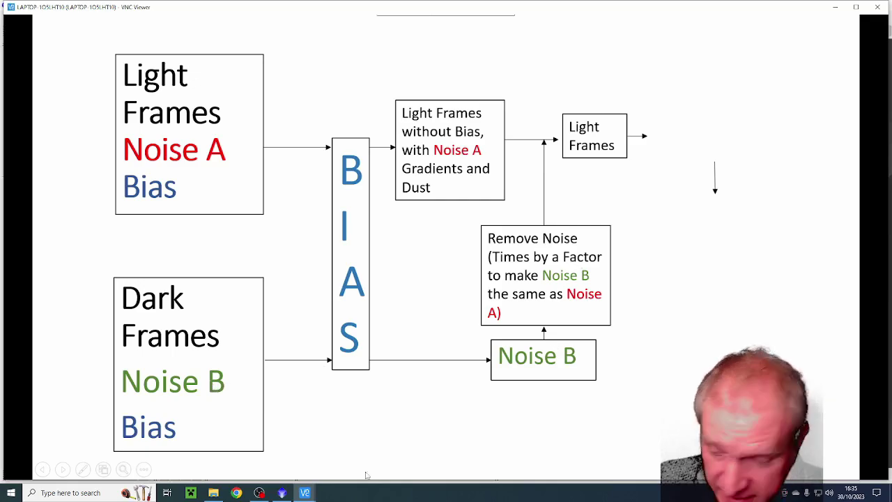
left_click(282, 493)
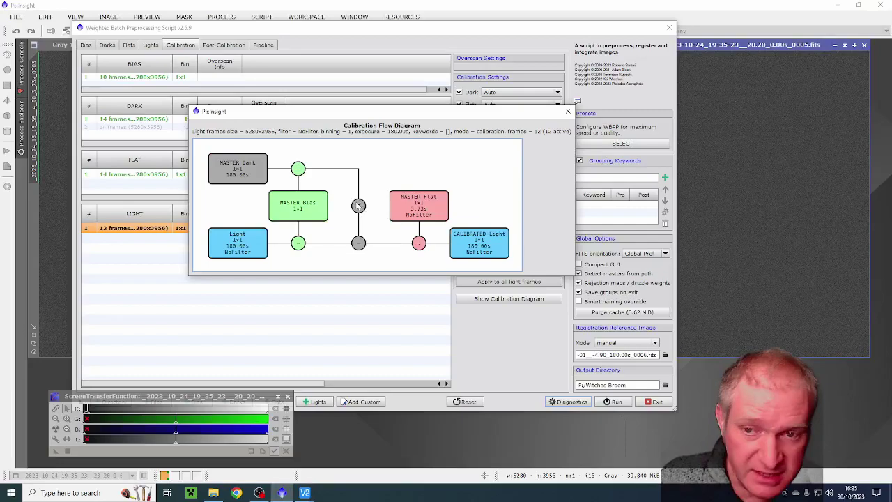
Bring the slideshow forward and reveal the Flat Frames / Darkflat/Flatdarks box after Light Frames
left_click(304, 493)
left_click(342, 449)
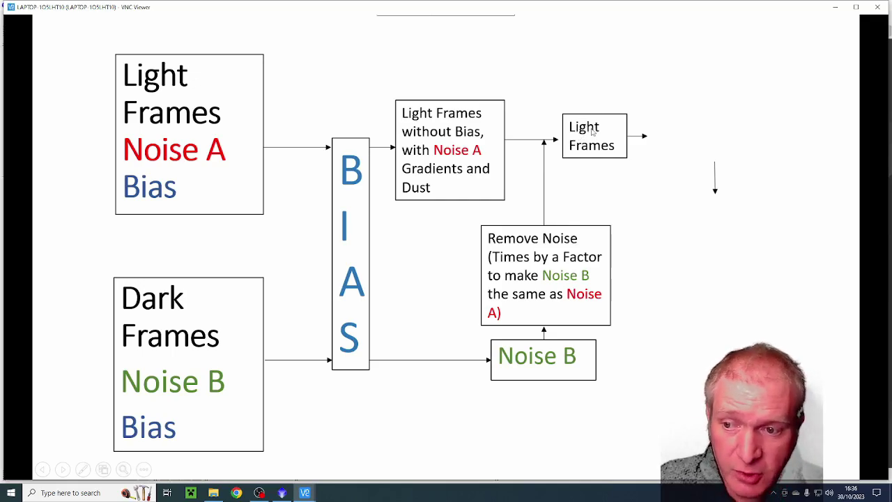
left_click(598, 147)
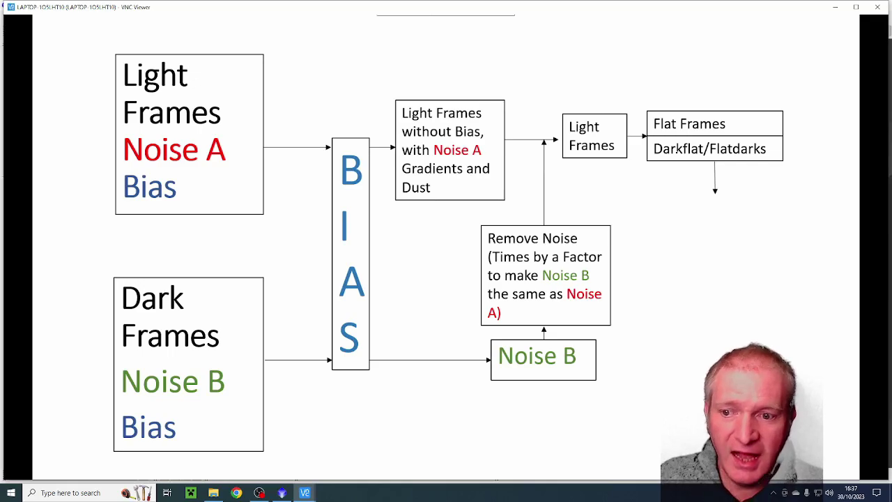
key("Right")
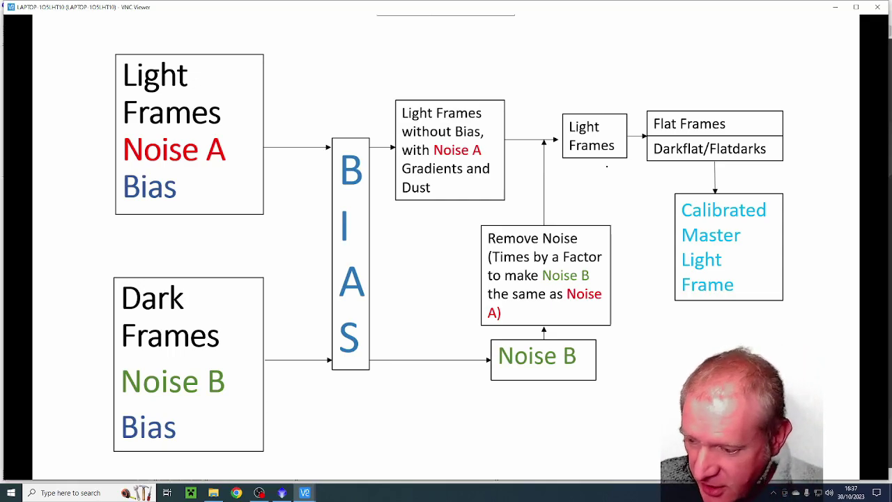
key("Left")
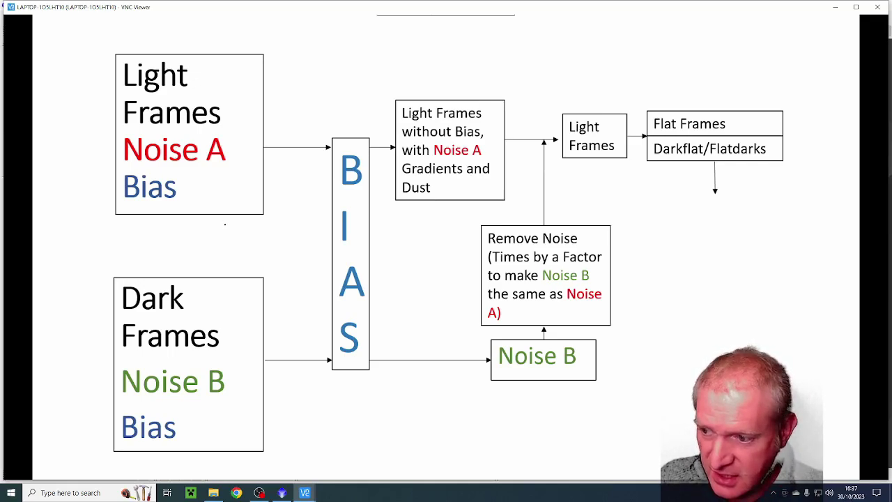
Reveal the slide's Calibrated Master Light Frame box and compare it against PixInsight's Calibration Flow Diagram
left_click(224, 224)
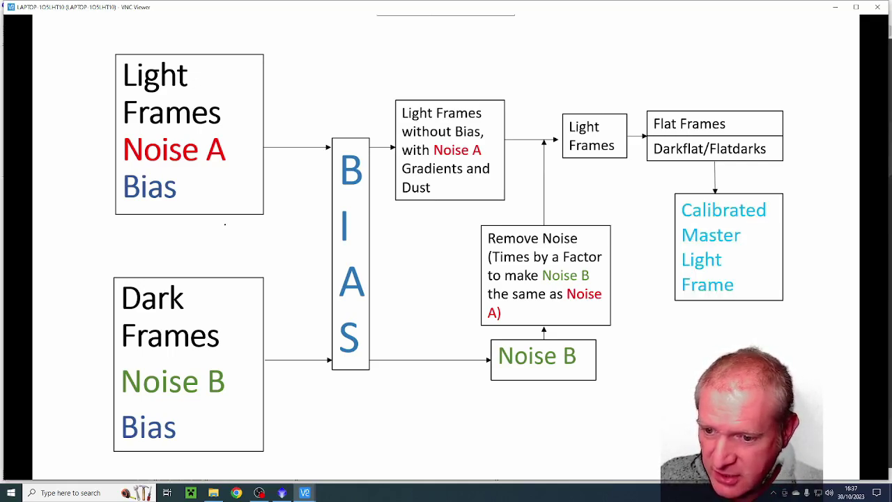
left_click(277, 493)
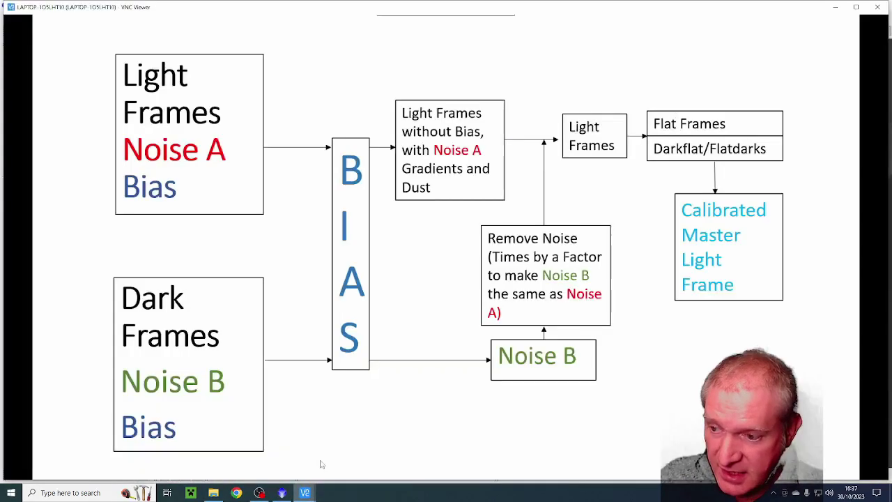
left_click(318, 462)
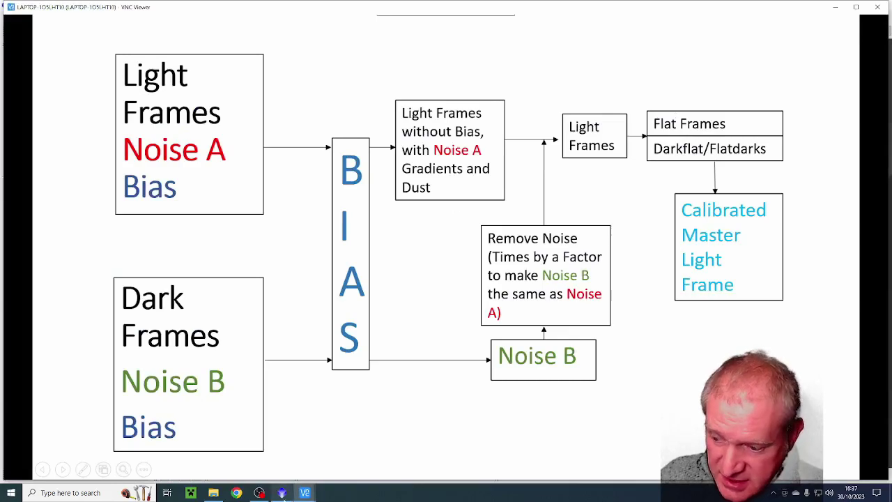
left_click(281, 493)
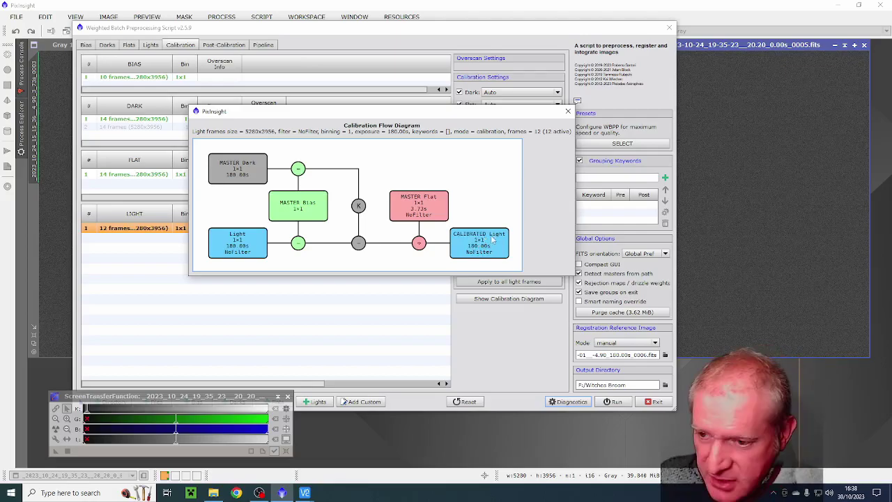
left_click(304, 493)
Step the next slide through Dark Frames, noise-removed light frames, grouped flats and Uncalibrated Master Light Frame
left_click(331, 458)
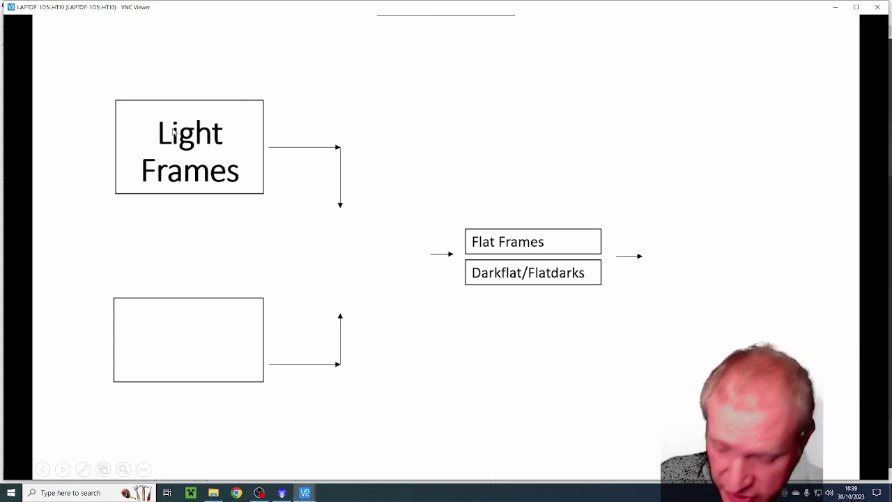
key("Right")
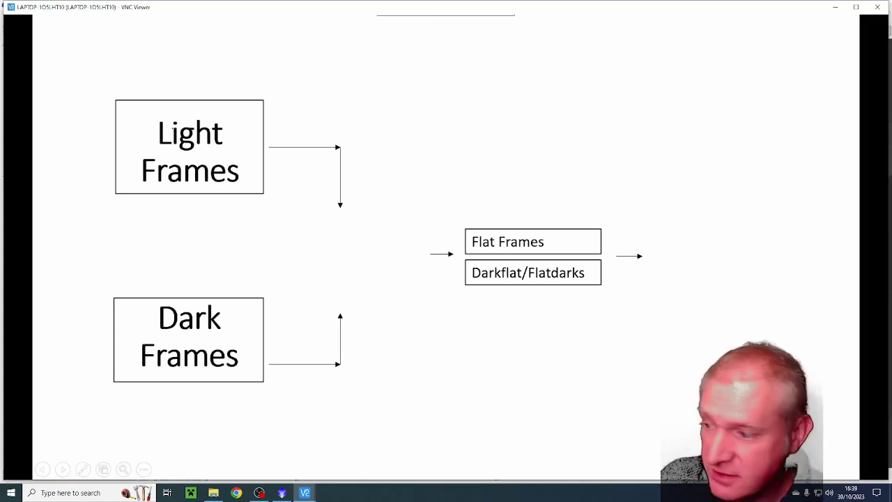
key("Right")
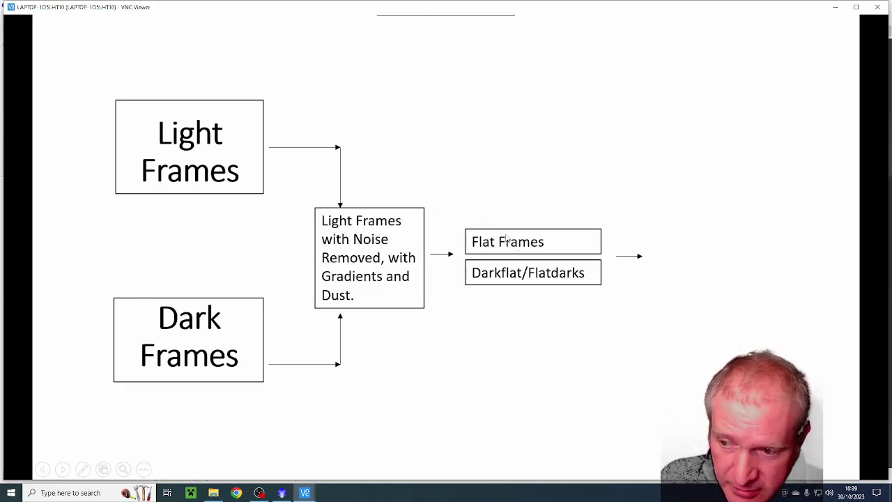
left_click(541, 275)
left_click(756, 259)
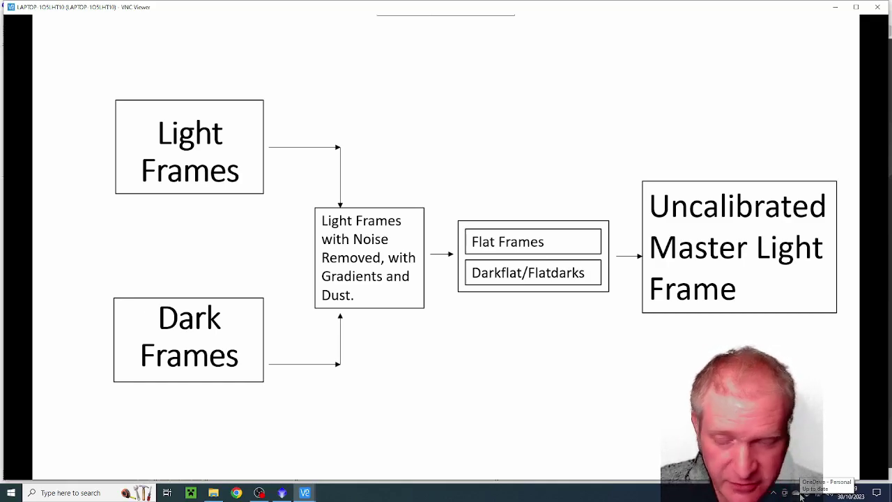
Switch to PixInsight's side-by-side stacked TARGET and Autosave001 Veil Nebula images
key("alt+Tab")
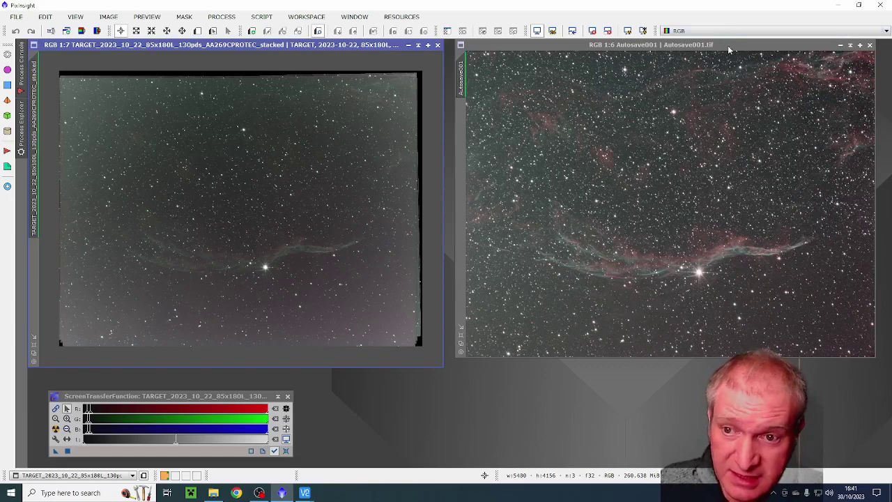
Activate the 5230 x 3956 Autosave001 image, nudging its window slightly left
left_click_drag(730, 45, 720, 44)
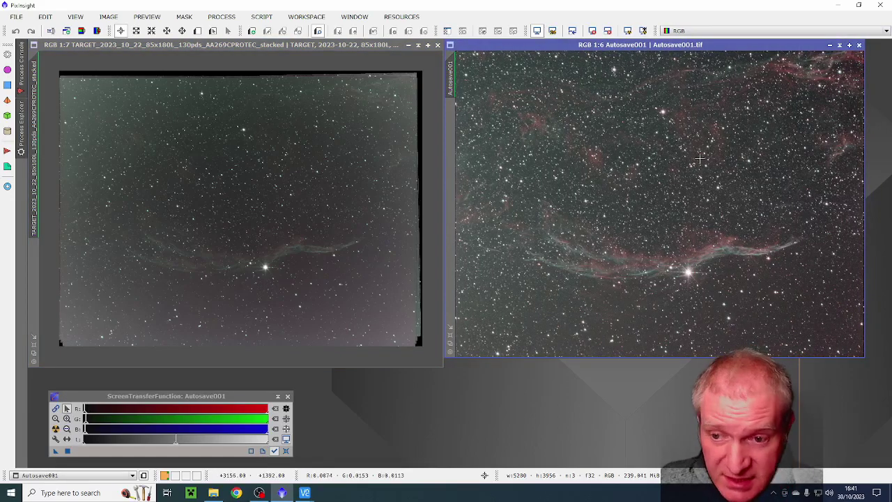